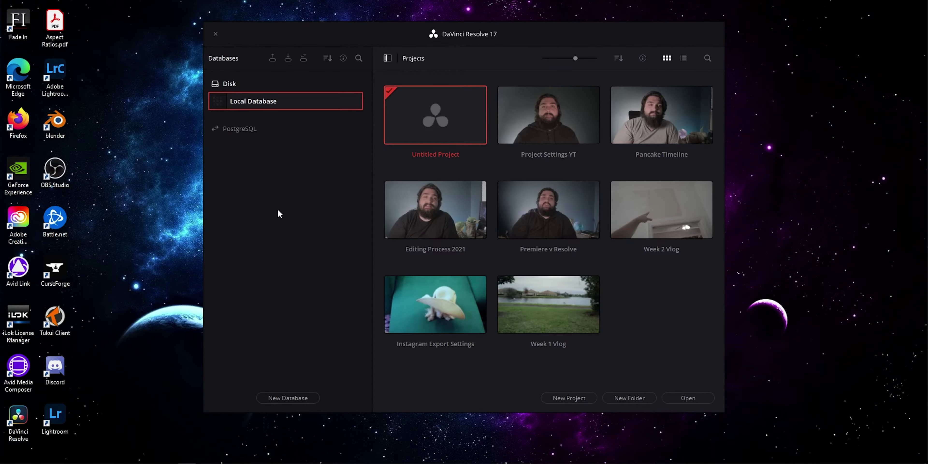
# - Collapse the Project Manager's Databases sidebar, then show it again
pyautogui.click(388, 58)
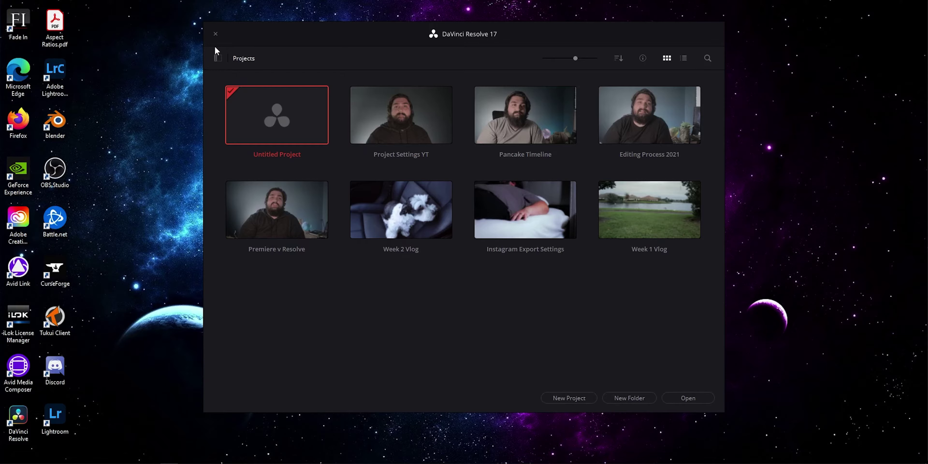
pyautogui.click(218, 59)
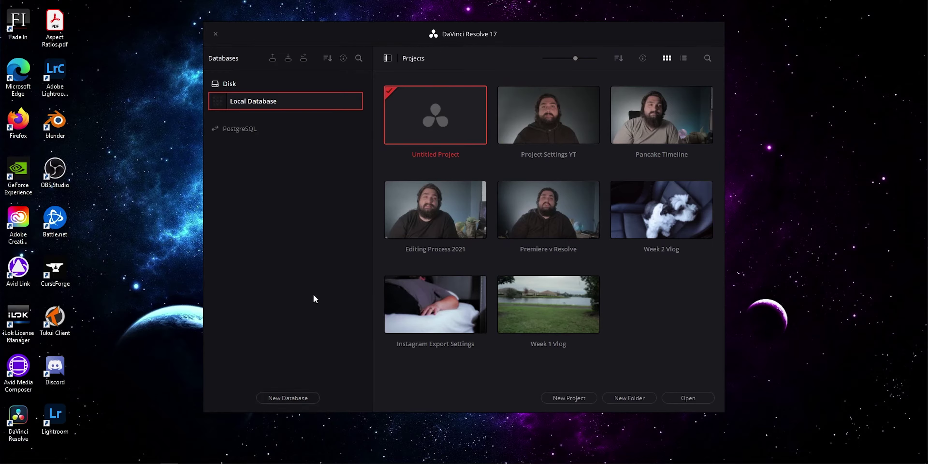
# - Create a new project named 'Project Settings'
pyautogui.click(557, 398)
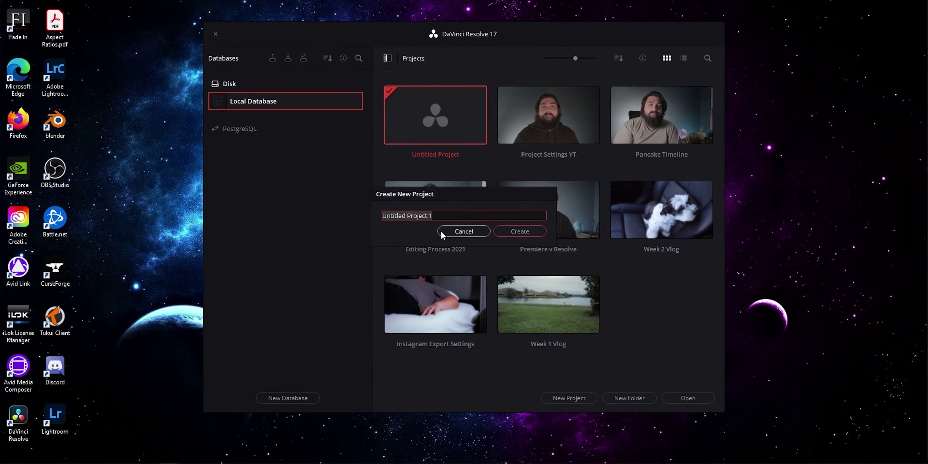
pyautogui.write('Project Setti')
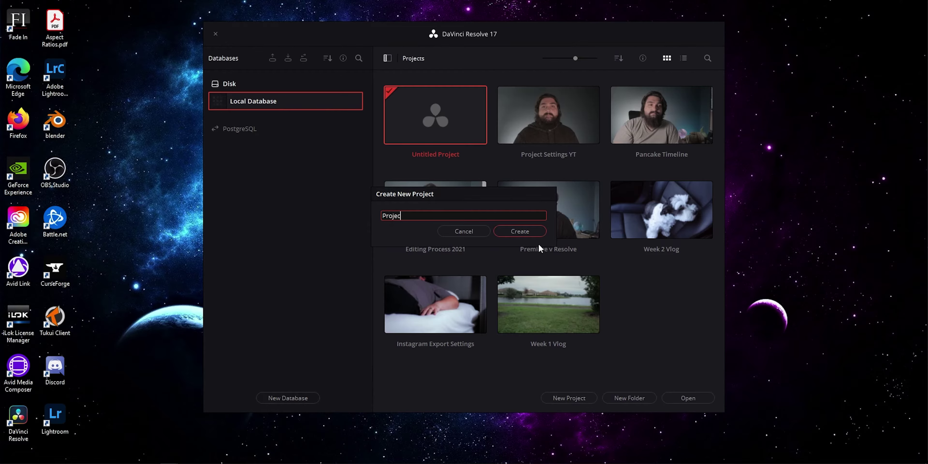
pyautogui.write('ngs')
pyautogui.press('Return')
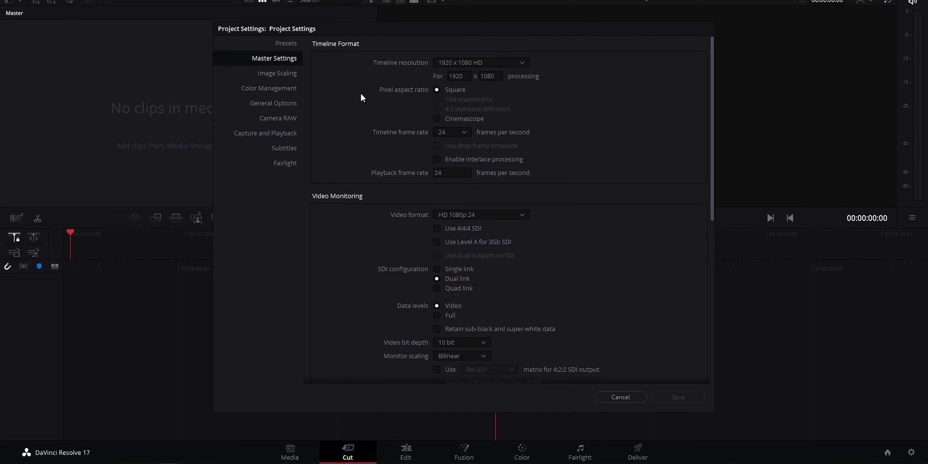
pyautogui.click(285, 44)
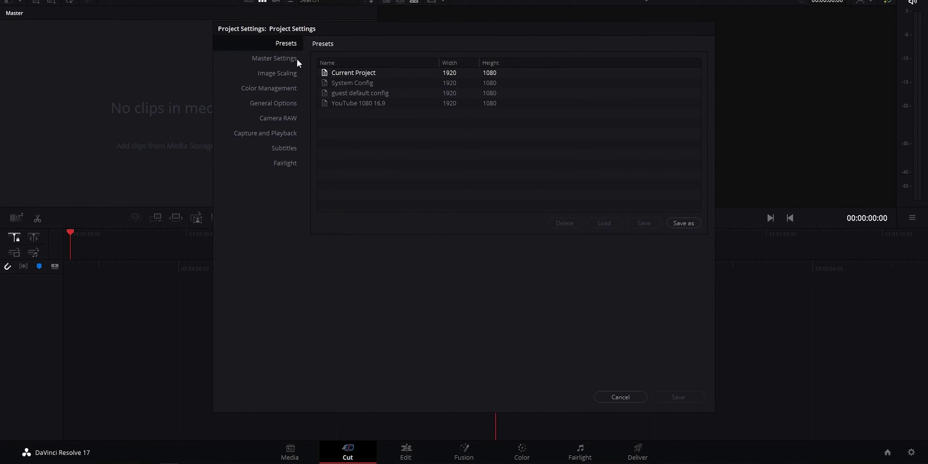
pyautogui.click(287, 58)
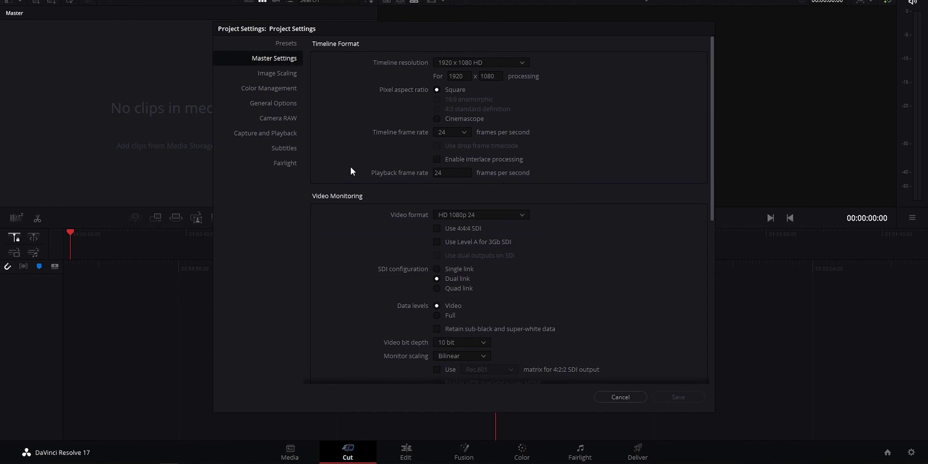
pyautogui.click(475, 63)
pyautogui.scroll(-5, 493, 166)
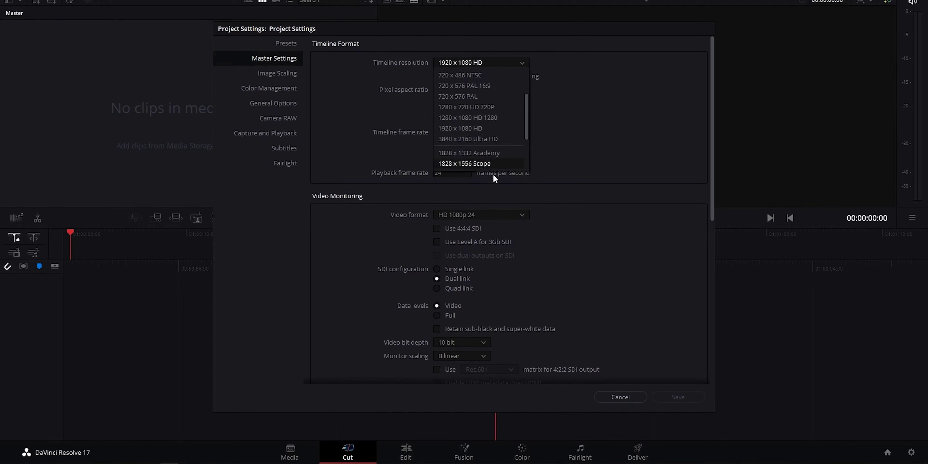
pyautogui.click(530, 138)
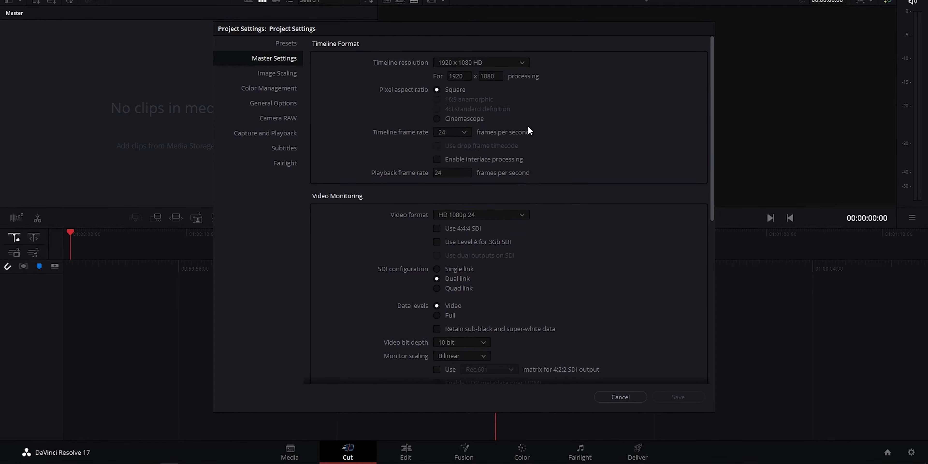
pyautogui.click(523, 64)
pyautogui.scroll(2, 526, 118)
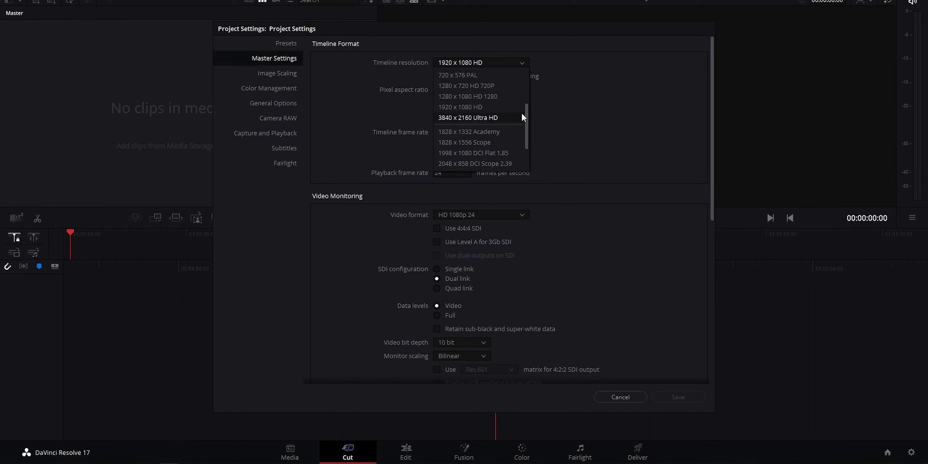
pyautogui.click(471, 108)
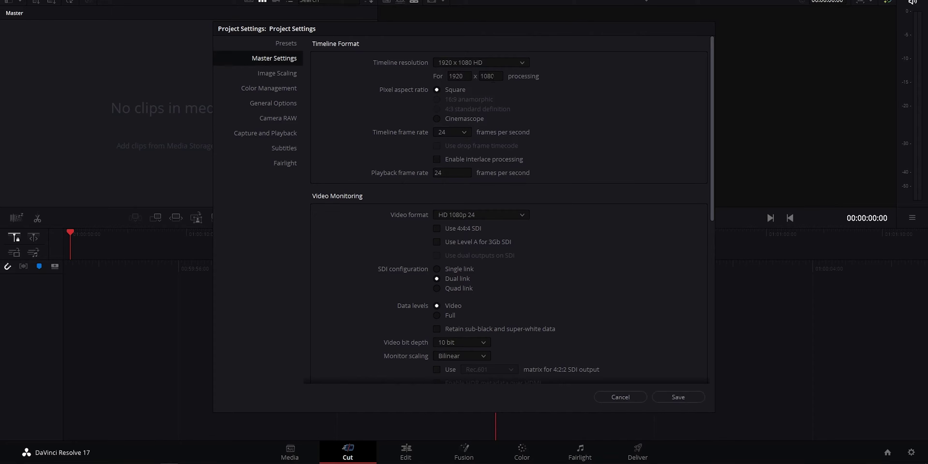
pyautogui.click(506, 63)
pyautogui.scroll(3, 525, 109)
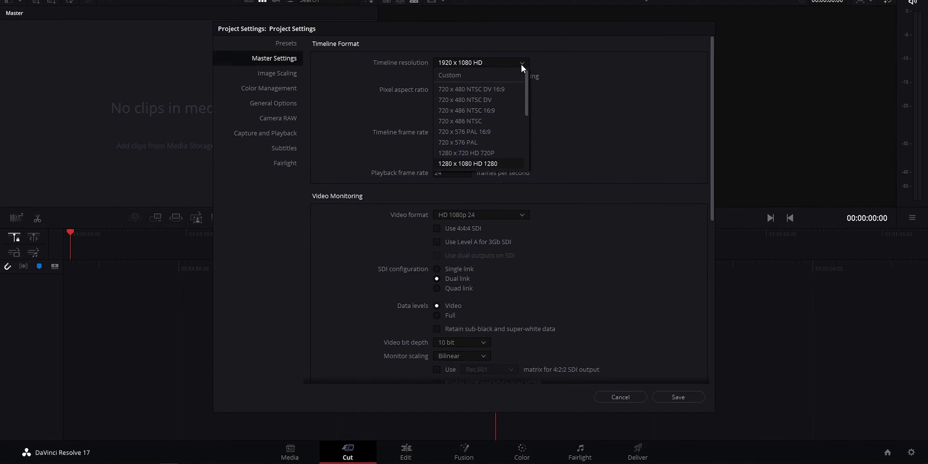
pyautogui.click(522, 74)
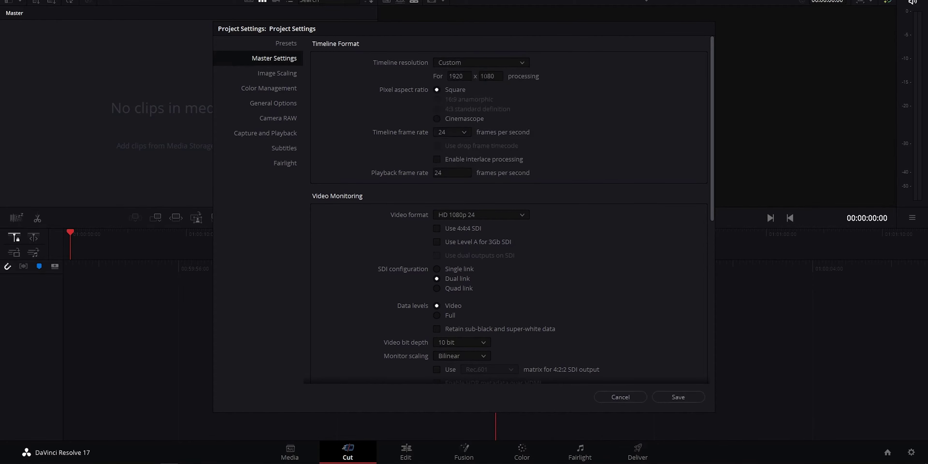
pyautogui.click(488, 62)
pyautogui.scroll(-3, 528, 124)
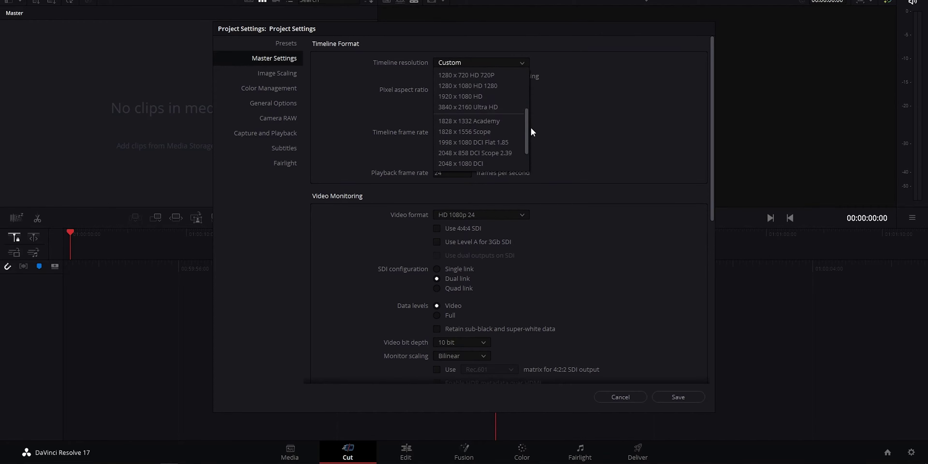
pyautogui.click(498, 99)
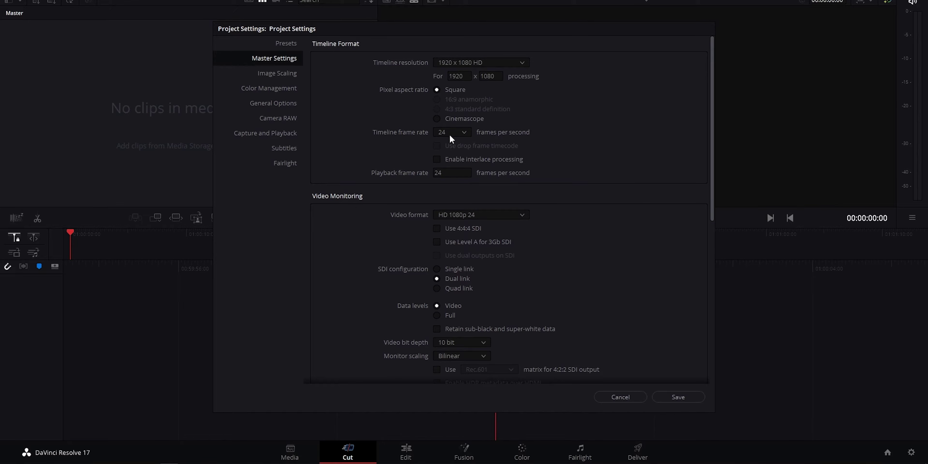
# - Change the timeline frame rate to 23.976 fps
pyautogui.click(436, 131)
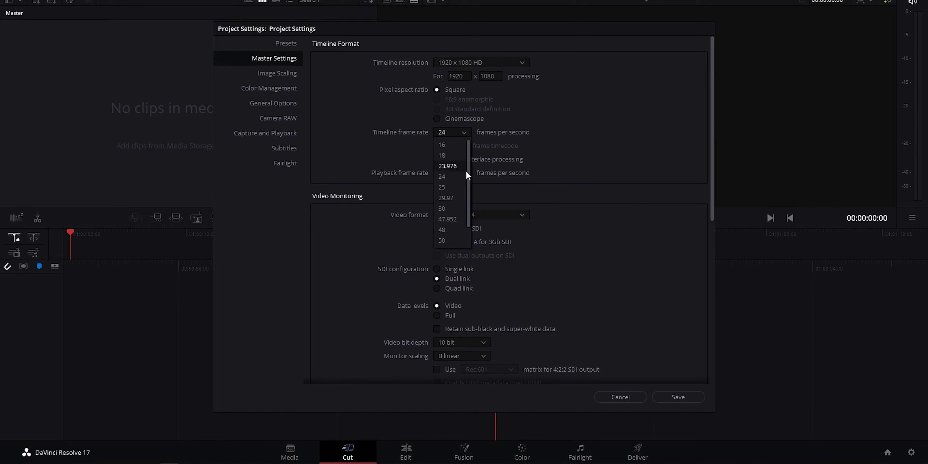
pyautogui.click(448, 166)
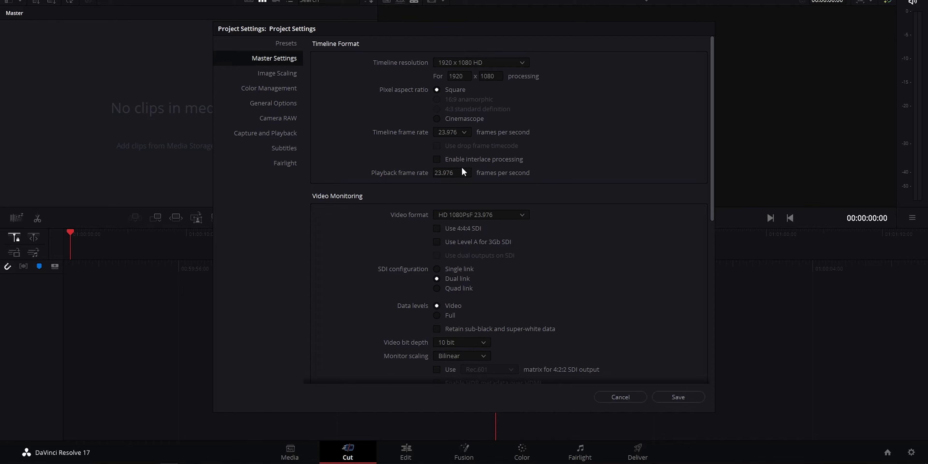
pyautogui.scroll(-4, 509, 219)
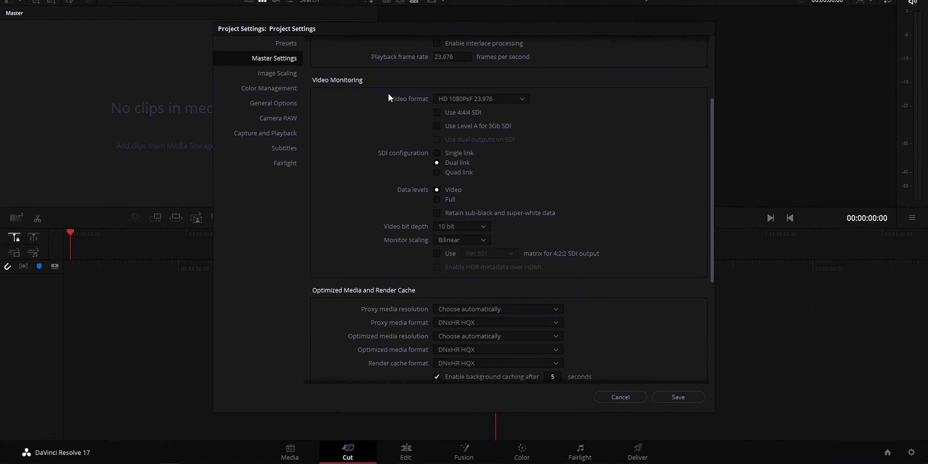
# - Switch the Video Monitoring format from HD 1080PsF to HD 1080p 23.976
pyautogui.click(483, 98)
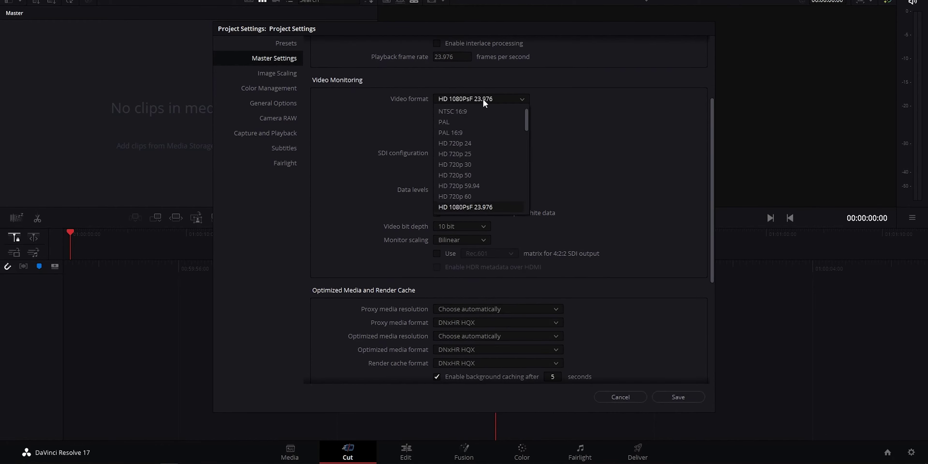
pyautogui.moveTo(526, 120); pyautogui.dragTo(528, 155)
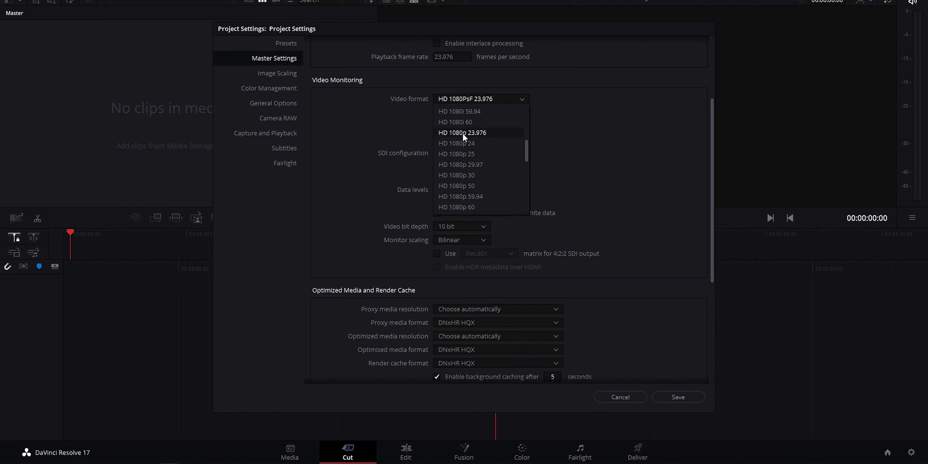
pyautogui.click(479, 136)
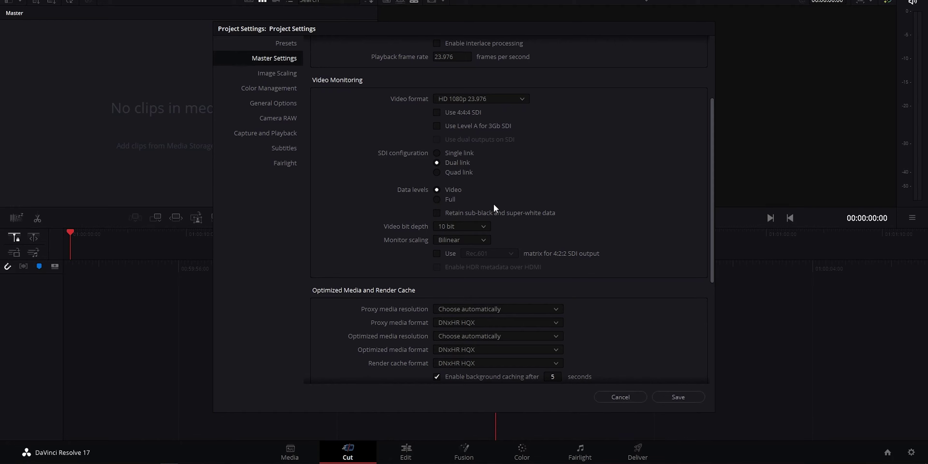
# - Change the video bit depth from 10 bit to 8 bit
pyautogui.scroll(-3, 494, 202)
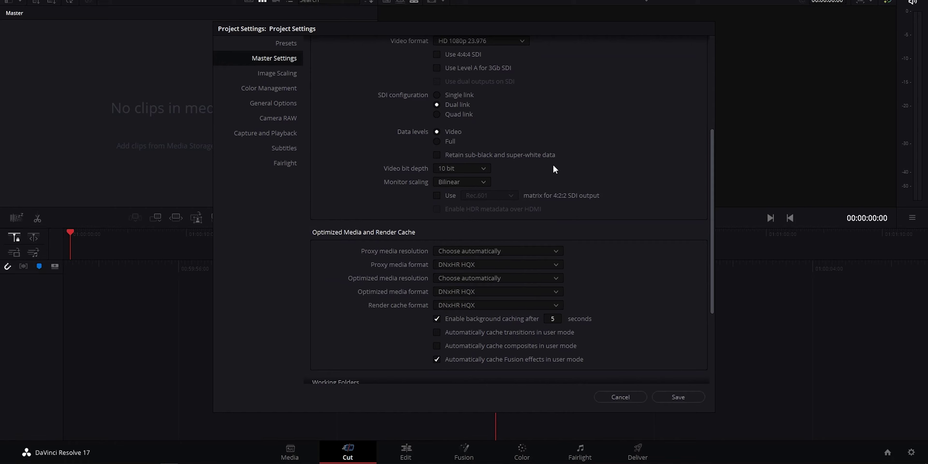
pyautogui.click(483, 168)
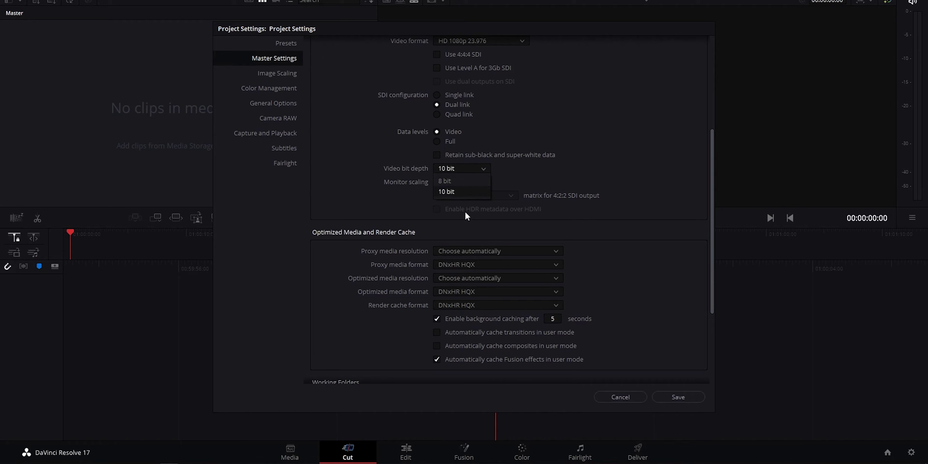
pyautogui.click(472, 155)
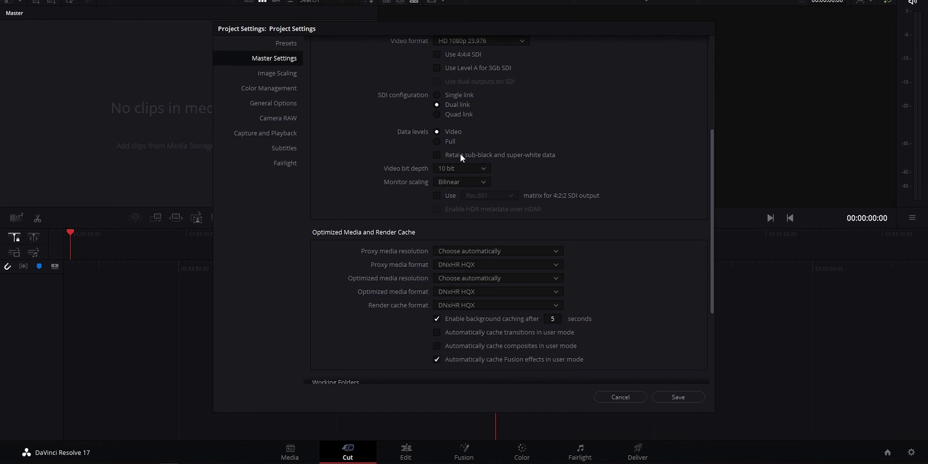
pyautogui.click(465, 169)
pyautogui.scroll(-3, 435, 213)
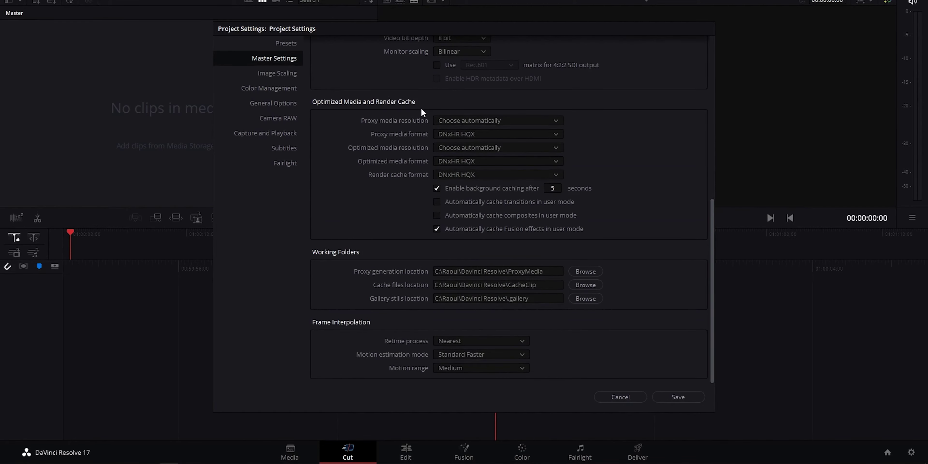
# - Set proxy media resolution to Original and proxy media format to DNxHR HQ
pyautogui.click(466, 121)
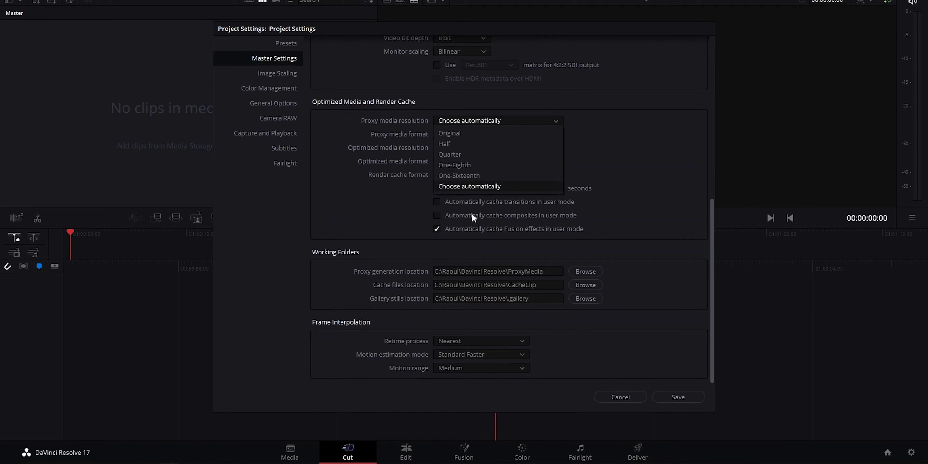
pyautogui.click(473, 136)
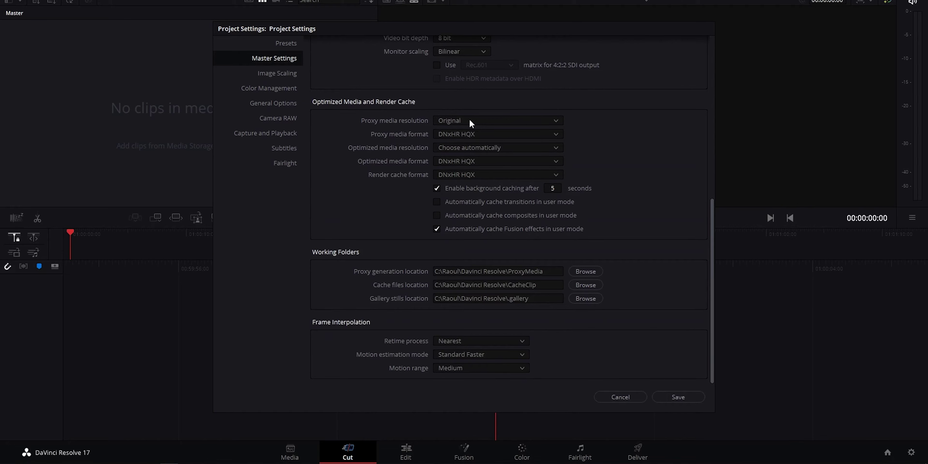
pyautogui.click(467, 135)
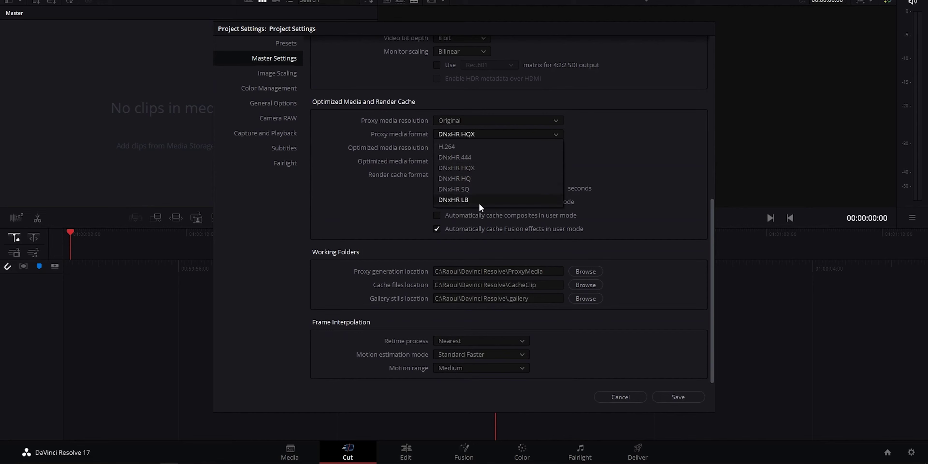
pyautogui.click(477, 179)
pyautogui.click(466, 134)
pyautogui.click(468, 179)
pyautogui.click(468, 135)
pyautogui.click(473, 179)
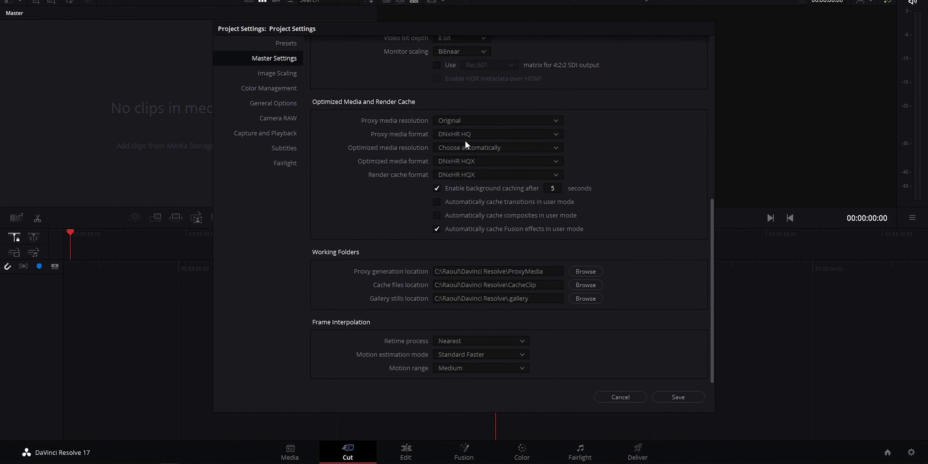
# - Set optimized media to Original and DNxHR HQ and render cache to DNxHR HQ, and cache transitions automatically
pyautogui.click(470, 147)
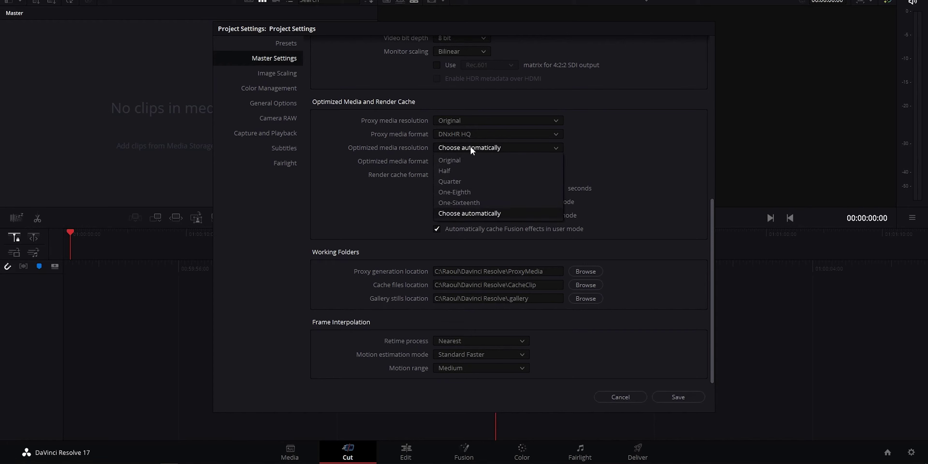
pyautogui.click(466, 161)
pyautogui.click(467, 163)
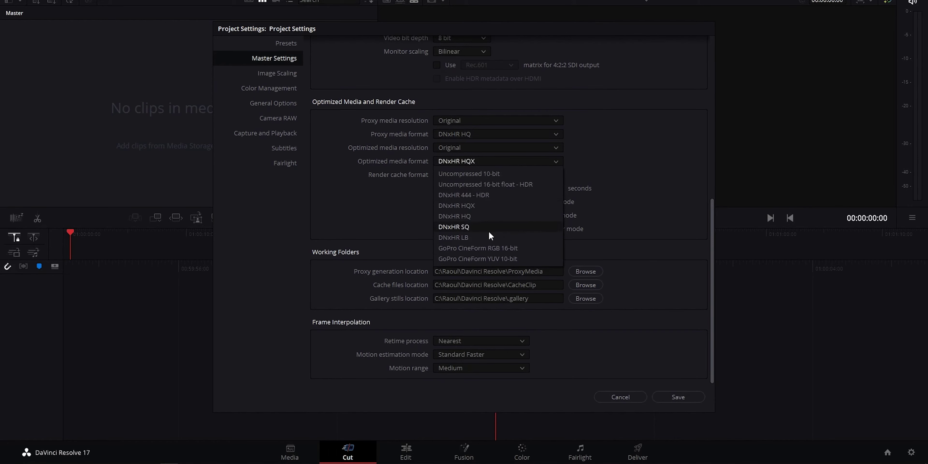
pyautogui.click(487, 216)
pyautogui.click(474, 176)
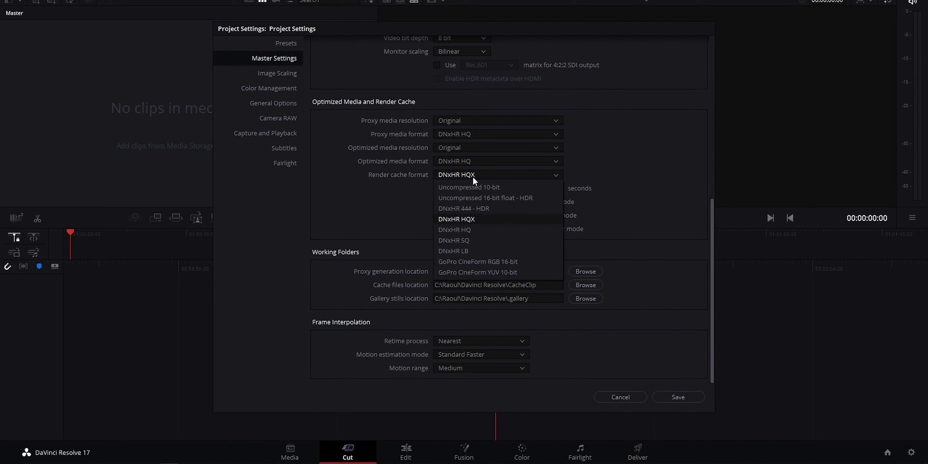
pyautogui.click(476, 243)
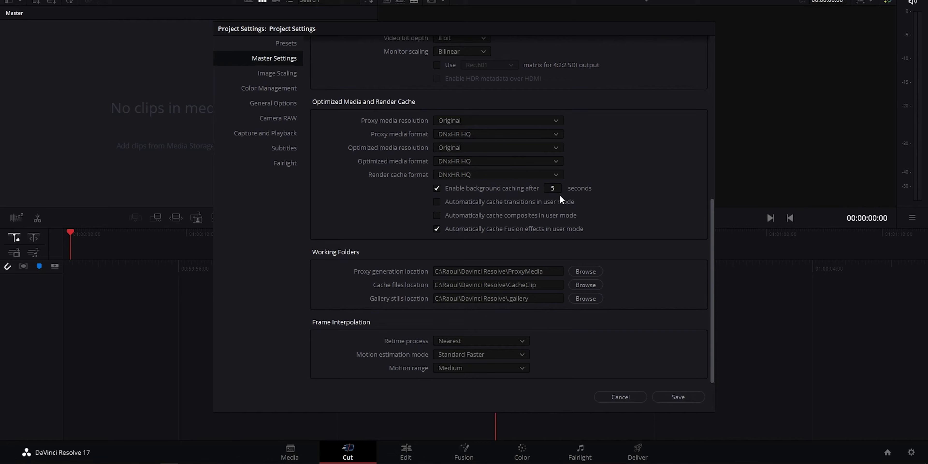
pyautogui.click(437, 202)
# - Set Retime process to Frame Blend and Motion estimation mode to Enhanced Faster
pyautogui.click(449, 342)
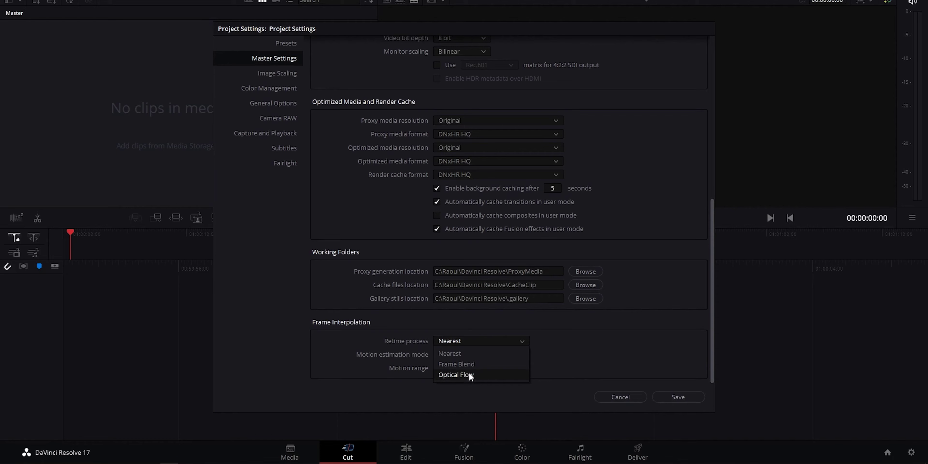
pyautogui.click(445, 366)
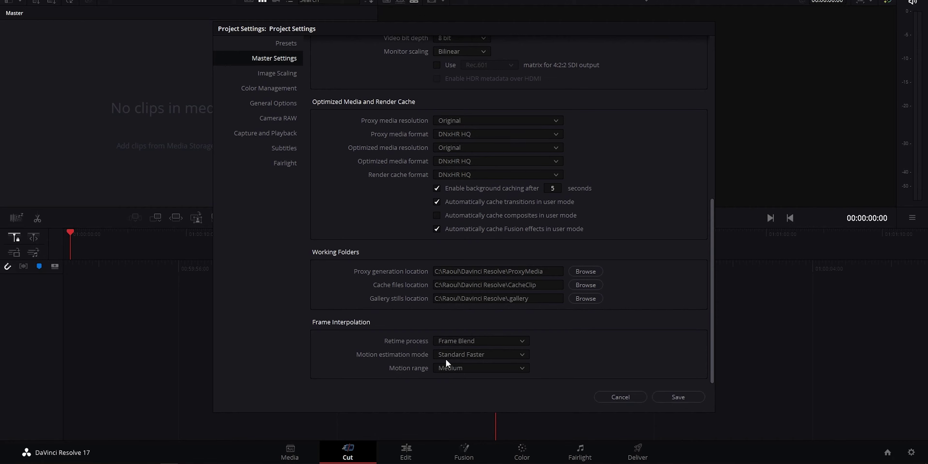
pyautogui.click(461, 357)
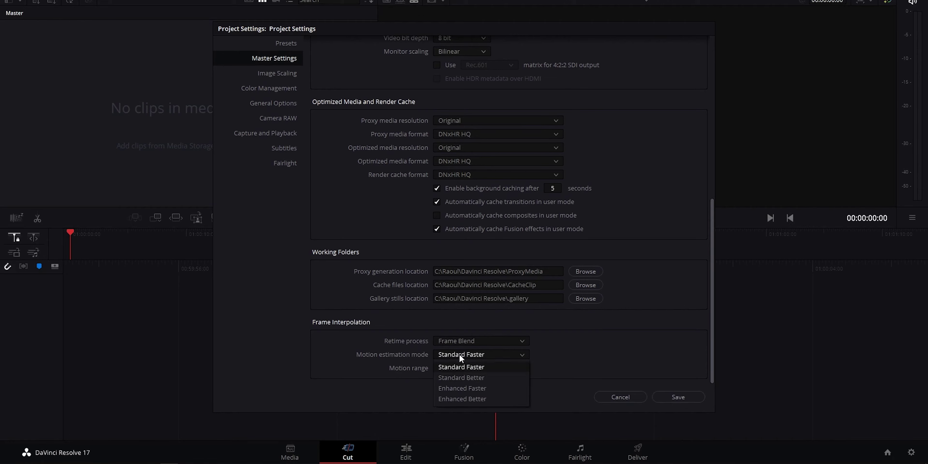
pyautogui.click(471, 388)
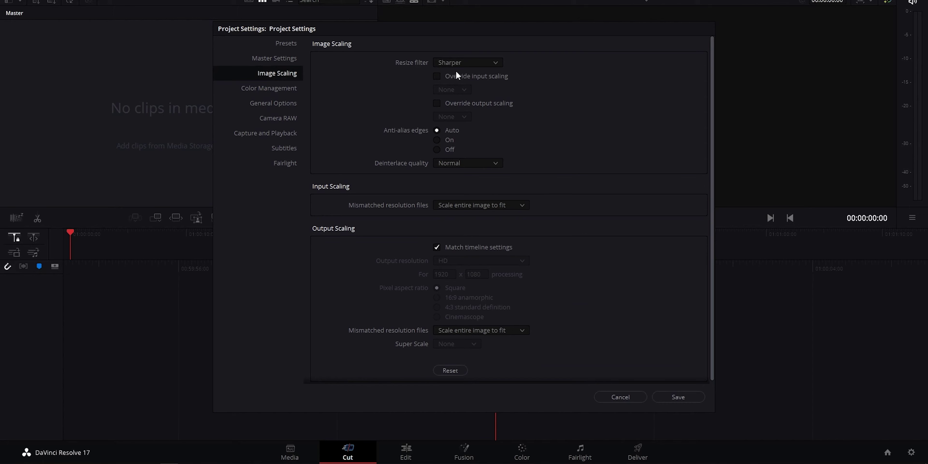
# - Review the resize filters and keep Sharper
pyautogui.click(454, 64)
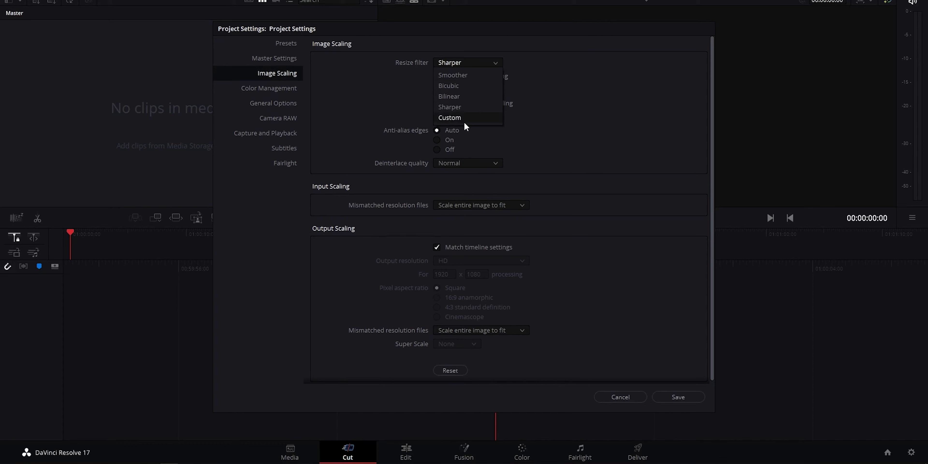
pyautogui.click(448, 107)
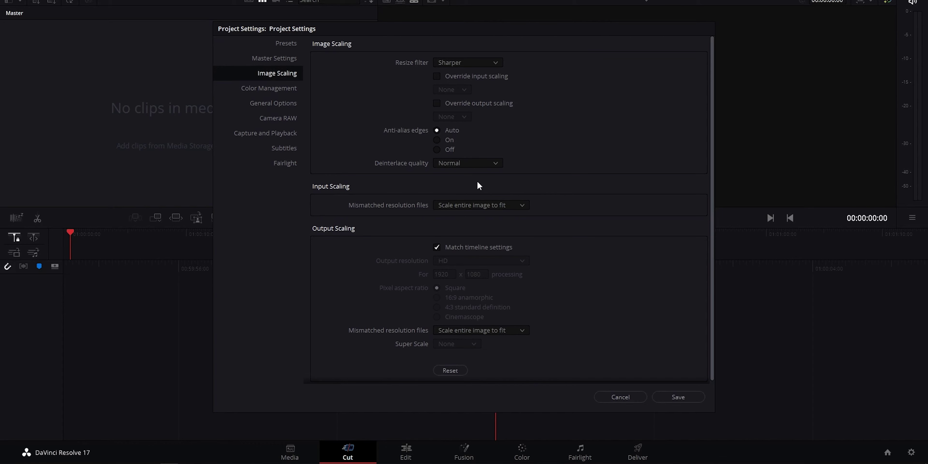
pyautogui.scroll(-1, 399, 187)
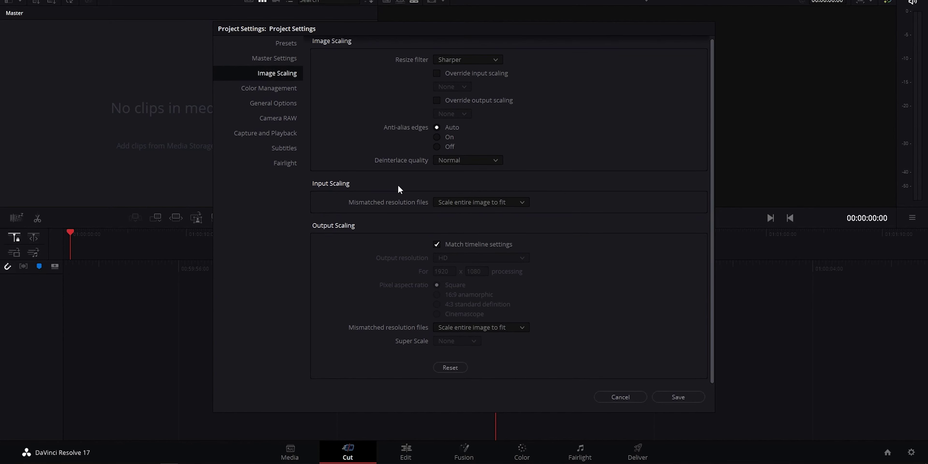
pyautogui.click(509, 204)
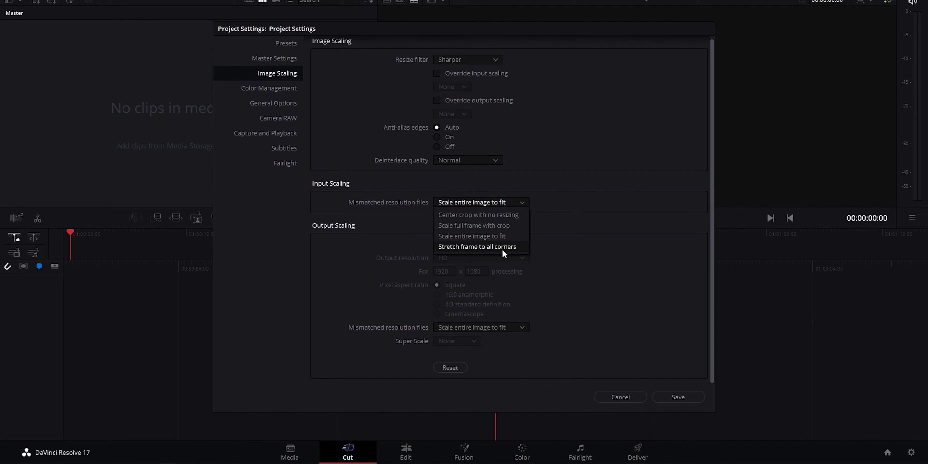
pyautogui.click(468, 237)
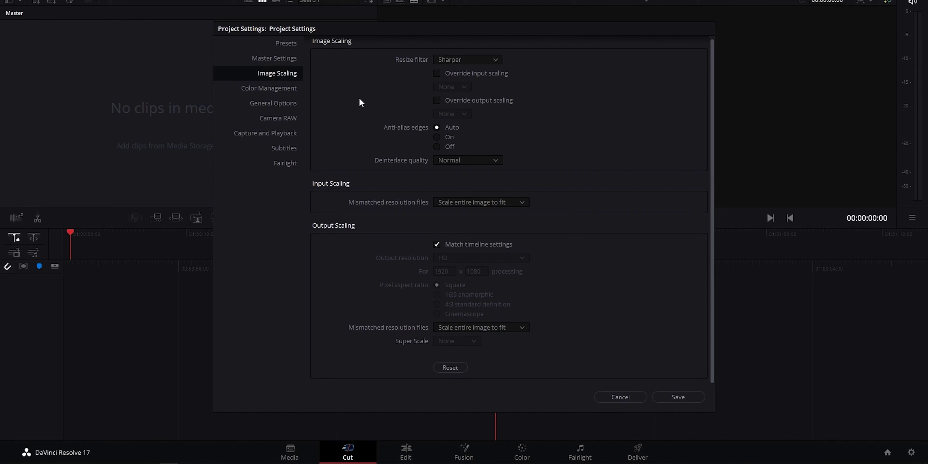
# - Go to Color Management and review the Color science options, still DaVinci YRGB
pyautogui.click(277, 88)
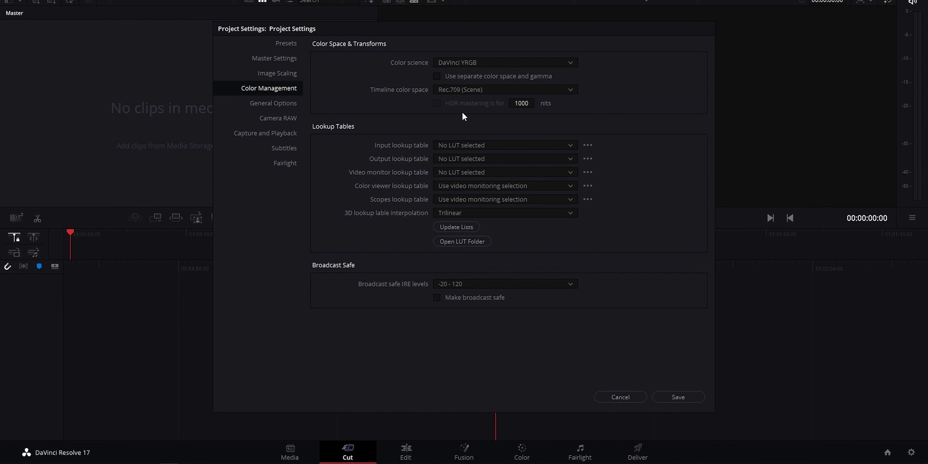
pyautogui.click(477, 64)
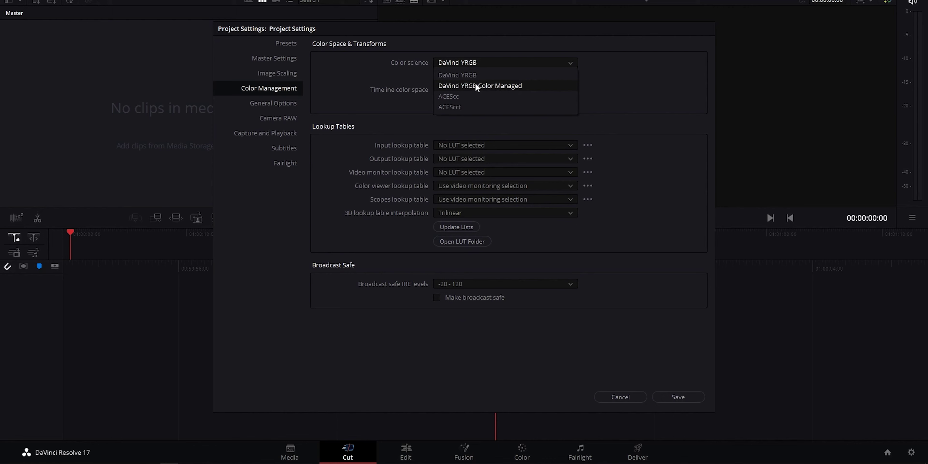
# - Switch color science to DaVinci YRGB Color Managed, keeping the SDR Rec.709 preset
pyautogui.click(504, 86)
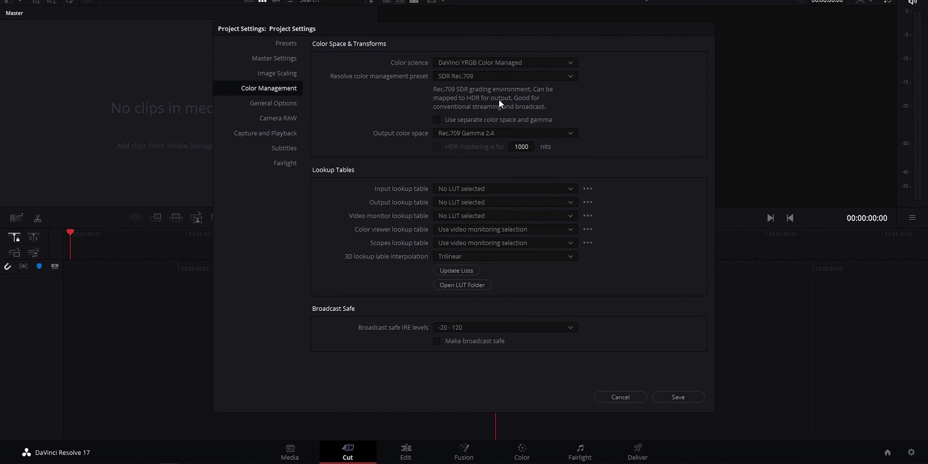
pyautogui.click(477, 77)
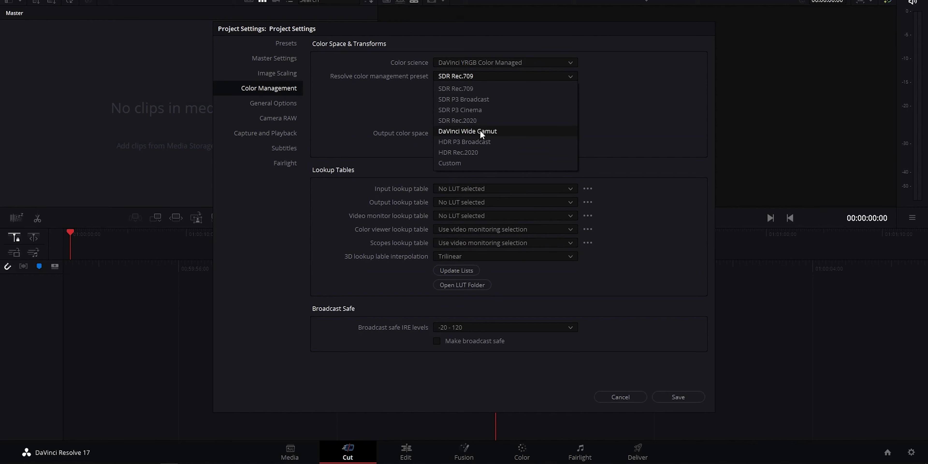
pyautogui.click(403, 104)
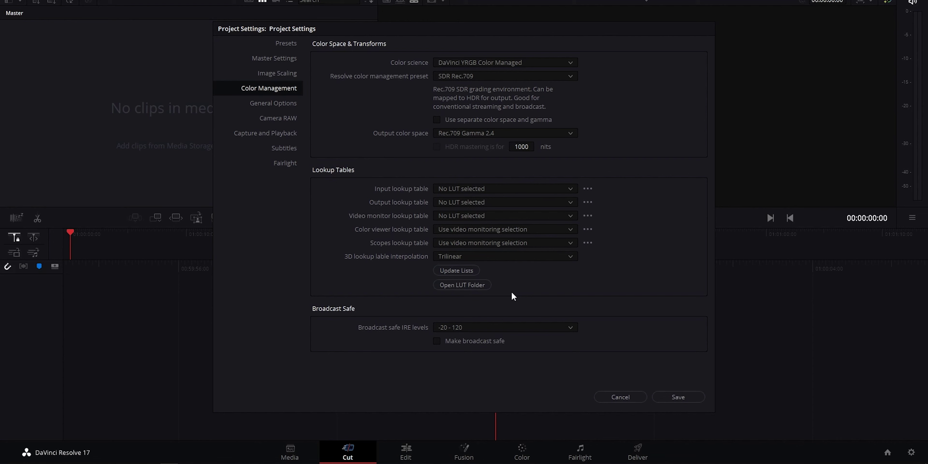
pyautogui.click(533, 76)
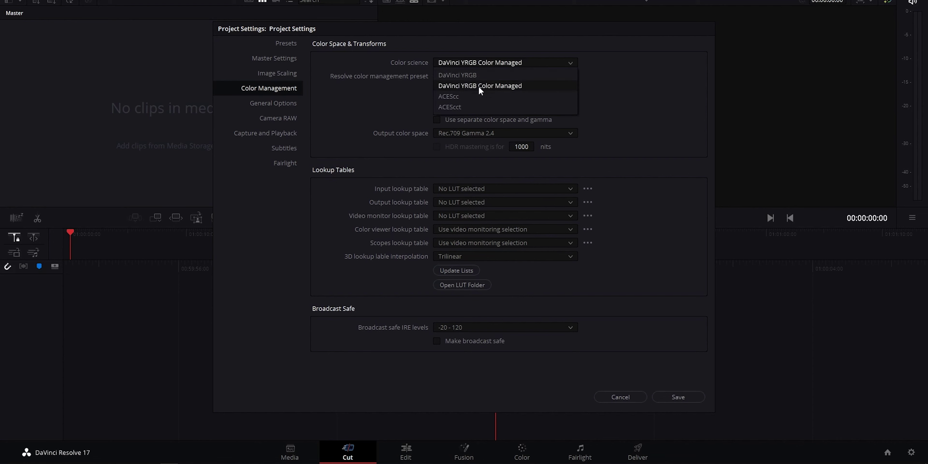
pyautogui.click(477, 76)
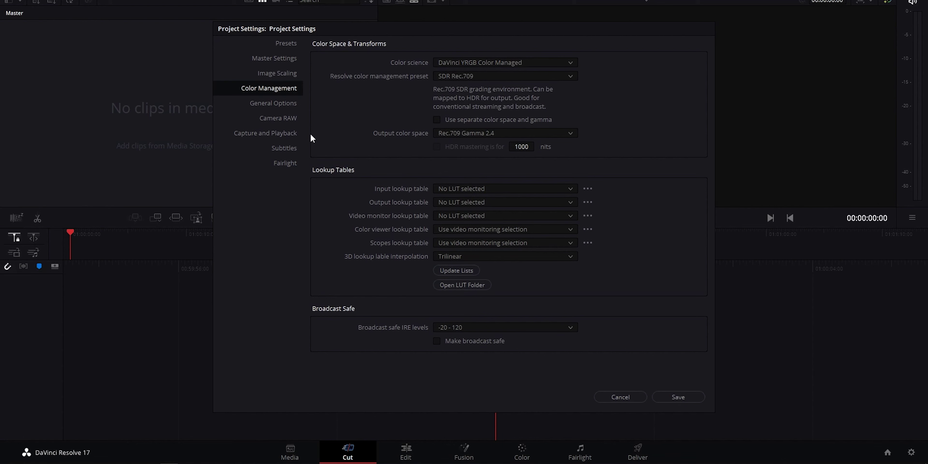
# - In Camera RAW, set the RAW profile to RED with Full res. premium decode quality
pyautogui.click(278, 118)
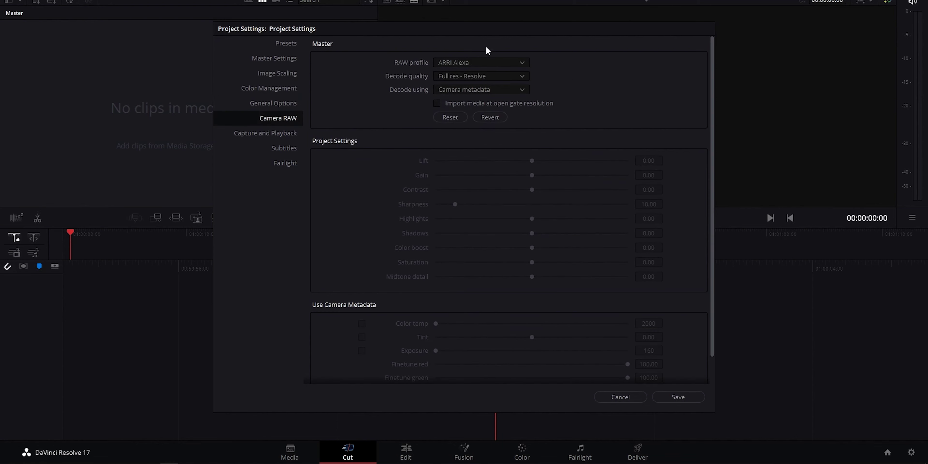
pyautogui.click(517, 62)
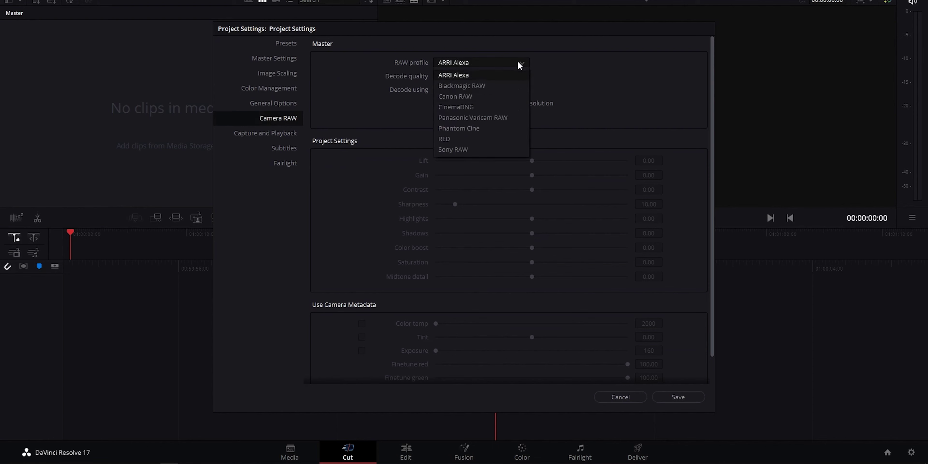
pyautogui.click(445, 139)
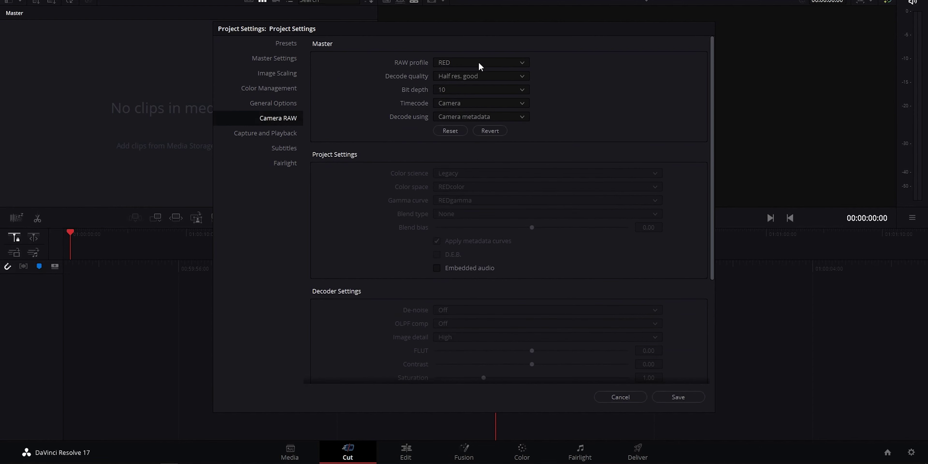
pyautogui.click(463, 76)
pyautogui.click(463, 87)
# - Set RED bit depth to 16, keeping Camera timecode and Camera metadata decoding
pyautogui.click(466, 90)
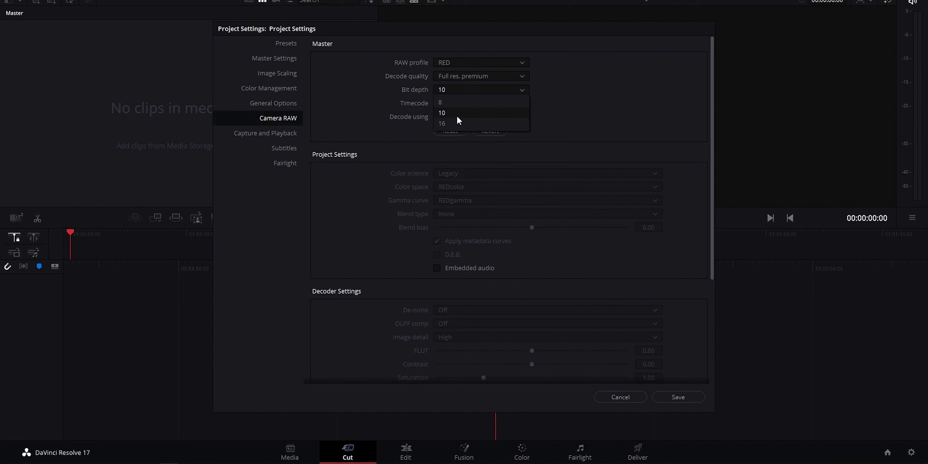
pyautogui.click(464, 124)
pyautogui.click(458, 104)
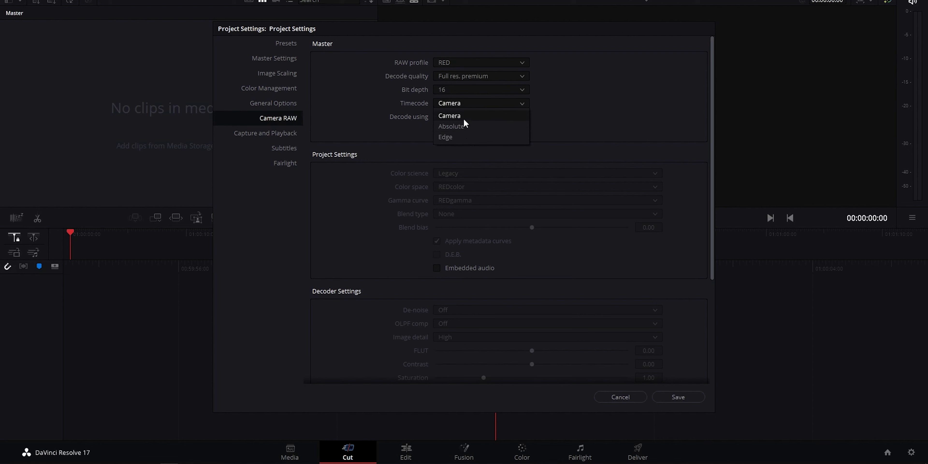
pyautogui.click(461, 116)
pyautogui.click(500, 117)
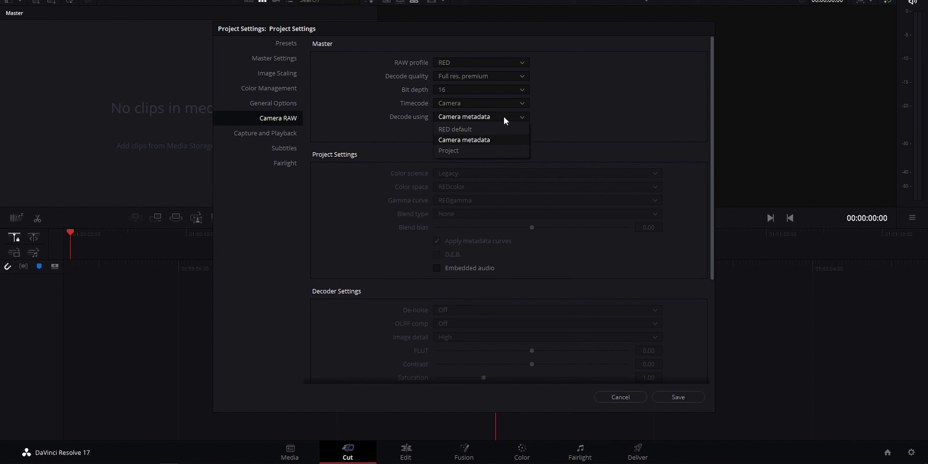
pyautogui.click(466, 140)
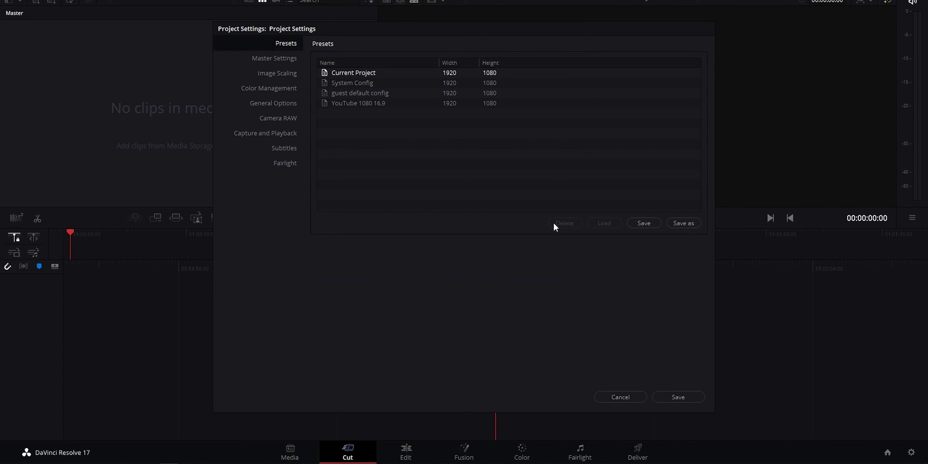
# - Save the current 1920x1080 settings as a new preset named 'YouTube 1080 16.9 v2'
pyautogui.click(690, 223)
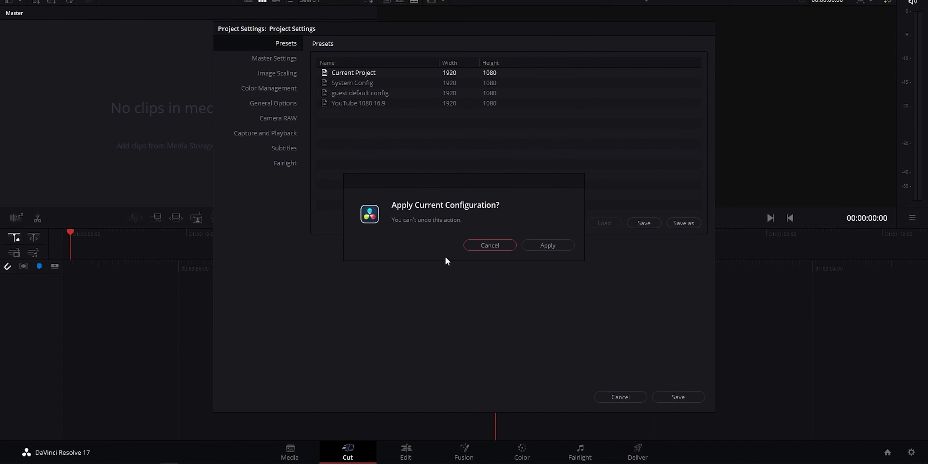
pyautogui.click(552, 245)
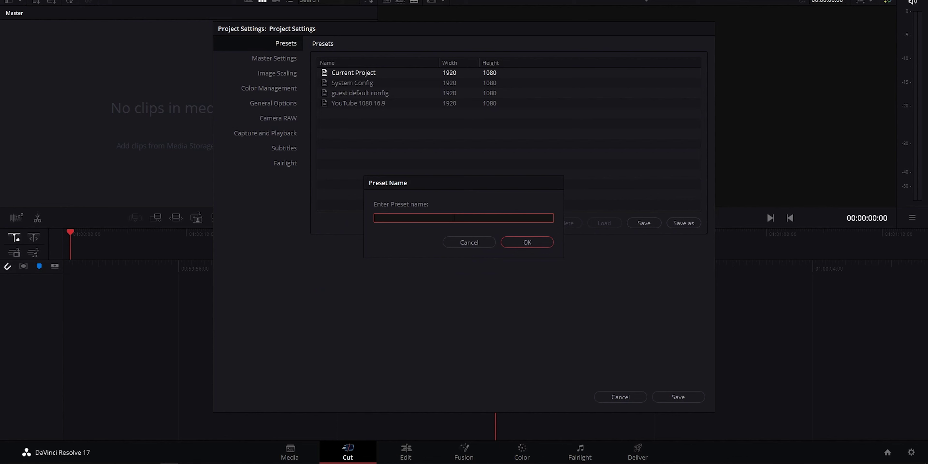
pyautogui.write('YouTube 1-9-')
pyautogui.press('BackSpace')
pyautogui.press('BackSpace')
pyautogui.press('BackSpace')
pyautogui.press('BackSpace')
pyautogui.write('1080 16.9 v2')
pyautogui.press('Return')
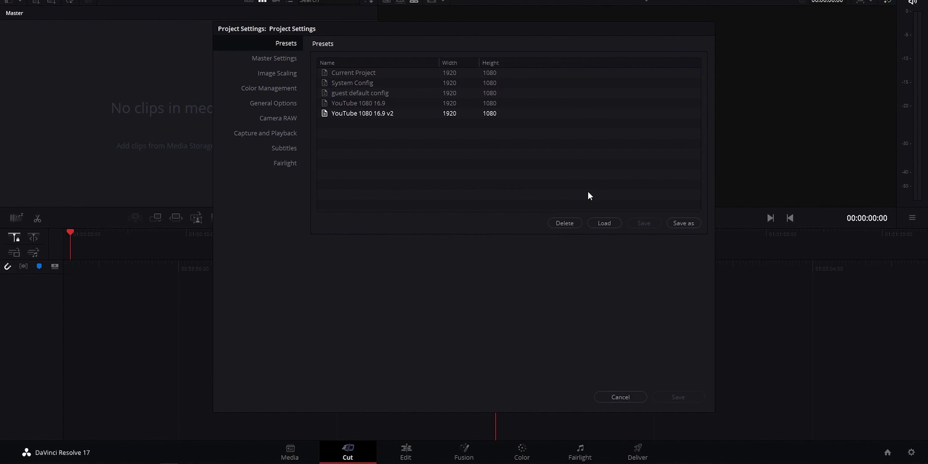
pyautogui.rightClick(379, 115)
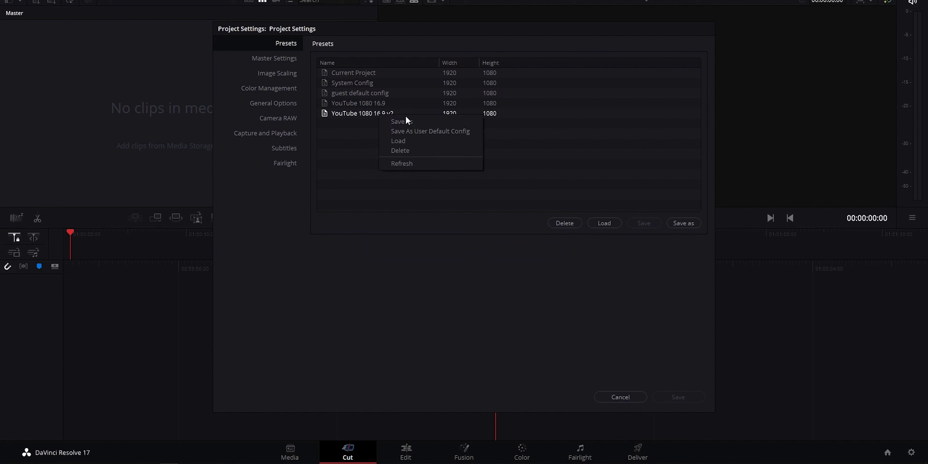
pyautogui.click(446, 132)
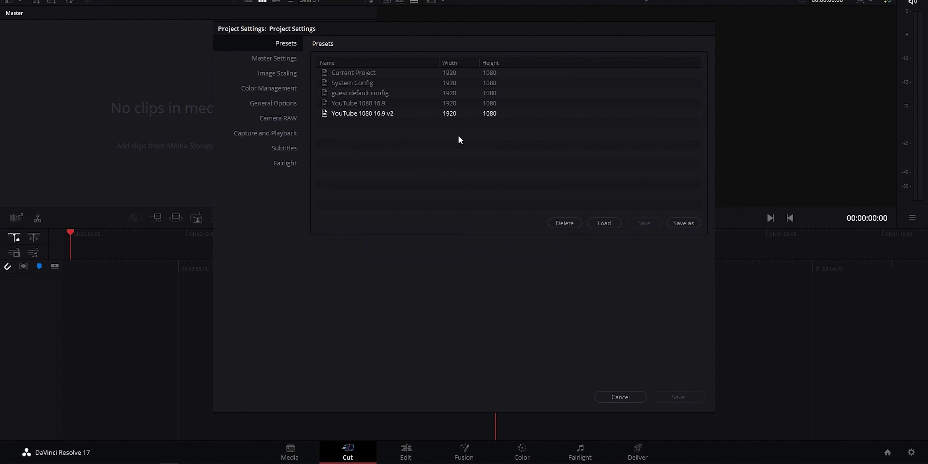